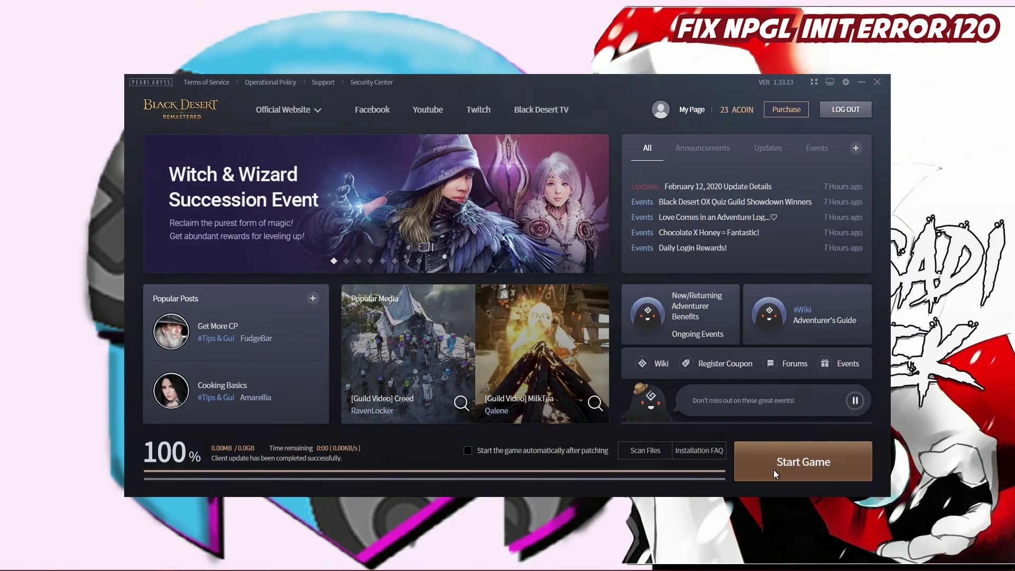
Step: Launch the game from Black Desert Launcher and dismiss the NPGL Init Error 120 console
{"action": "left_click", "coordinate": [773, 469]}
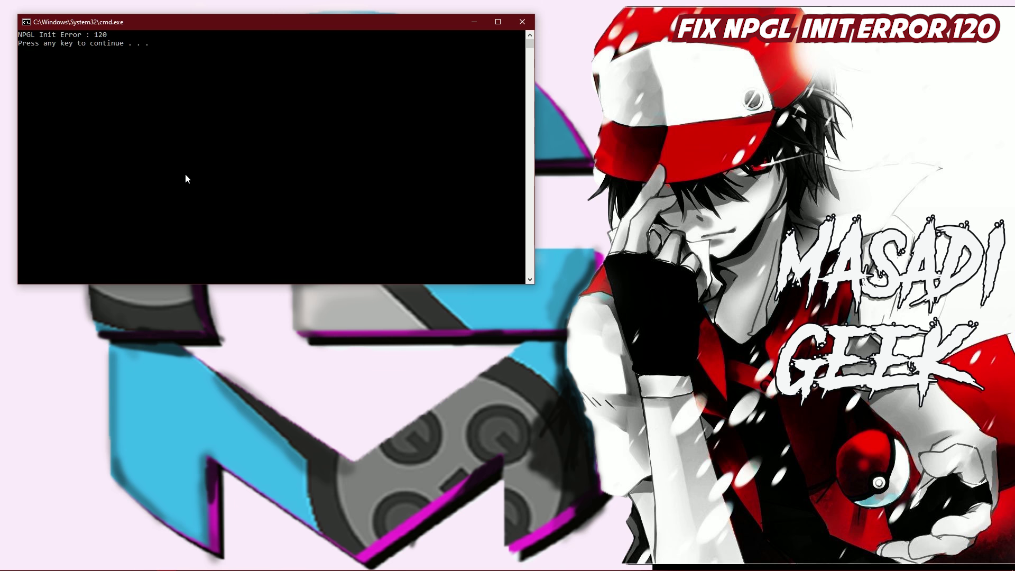
{"action": "key", "text": "Return"}
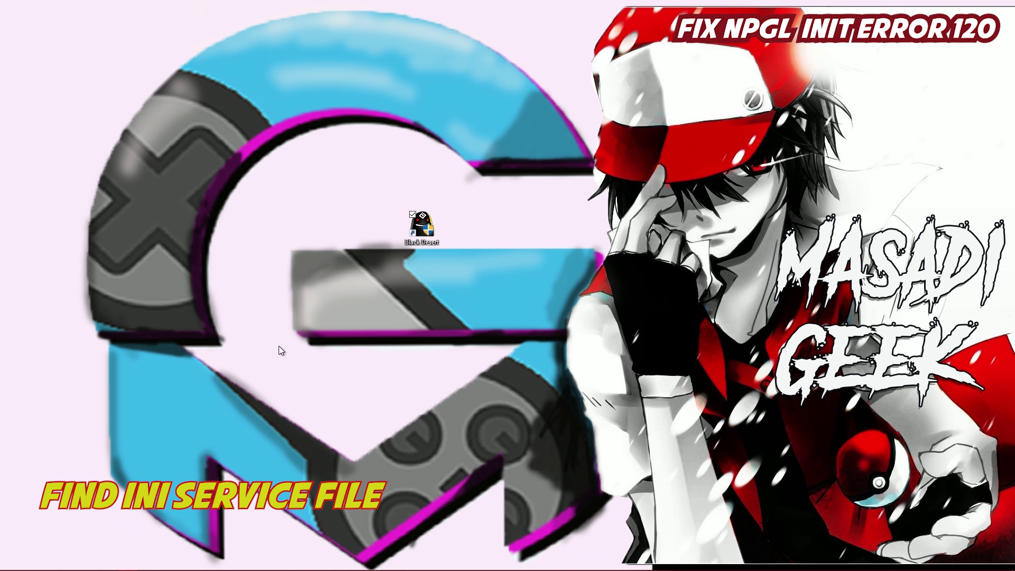
Step: Open the Black Desert shortcut's file location in File Explorer
{"action": "right_click", "coordinate": [428, 228]}
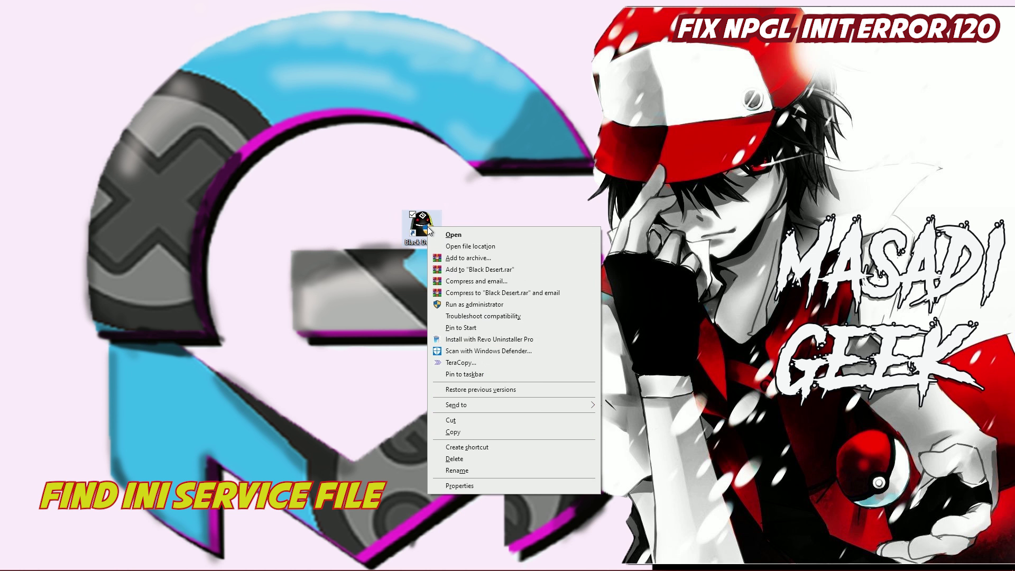
{"action": "left_click", "coordinate": [458, 246]}
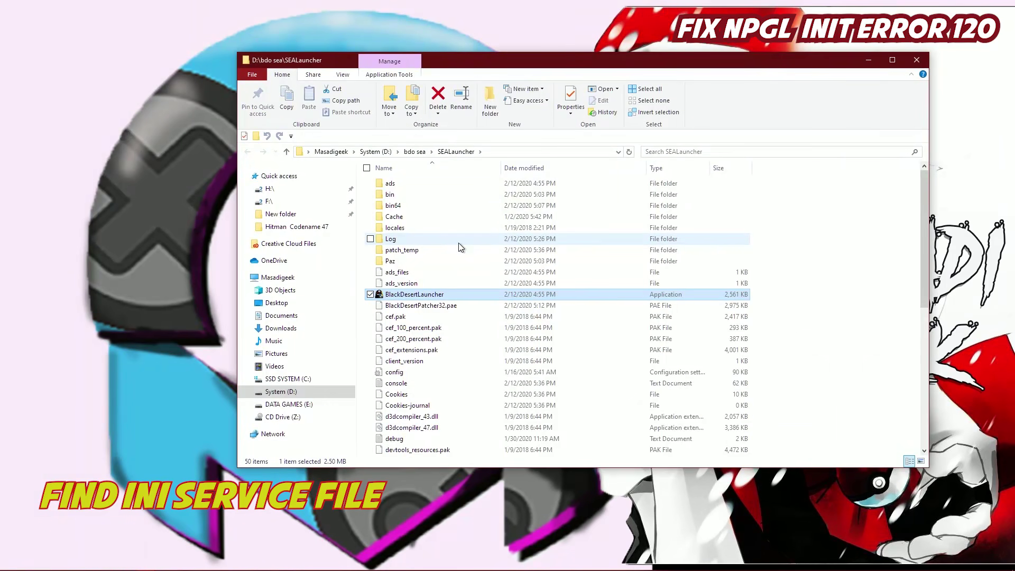
{"action": "left_click_drag", "start_coordinate": [515, 62], "coordinate": [537, 66]}
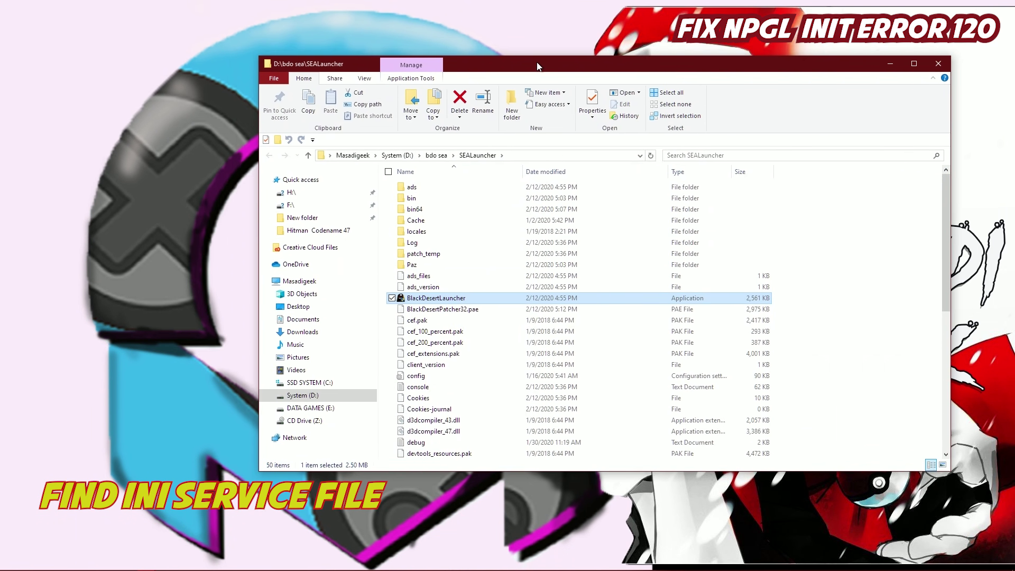
Step: Search the SEALauncher folder for 'ini' and open the service file in Notepad
{"action": "left_click", "coordinate": [722, 154]}
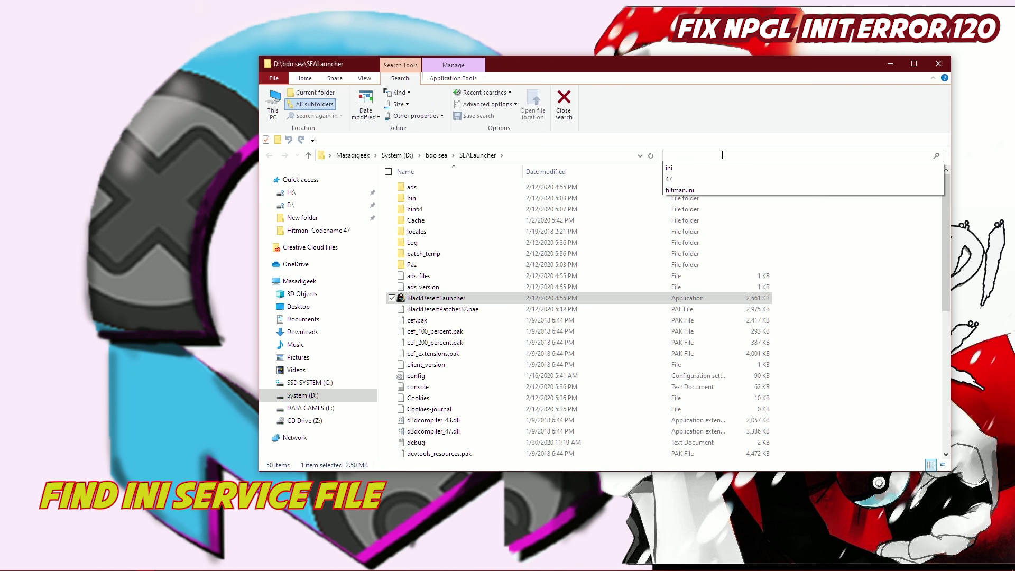
{"action": "type", "text": "ini"}
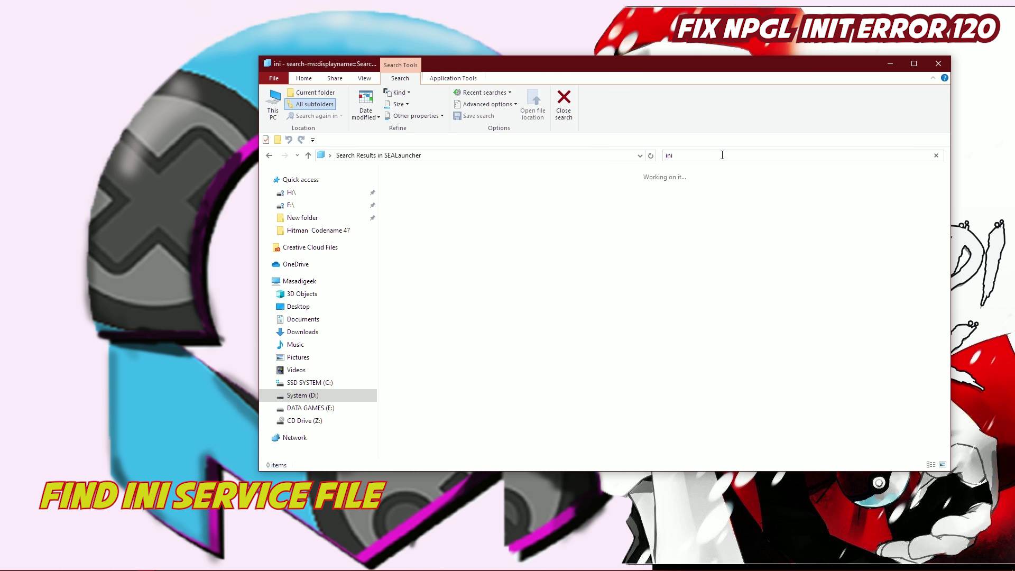
{"action": "left_click", "coordinate": [508, 183]}
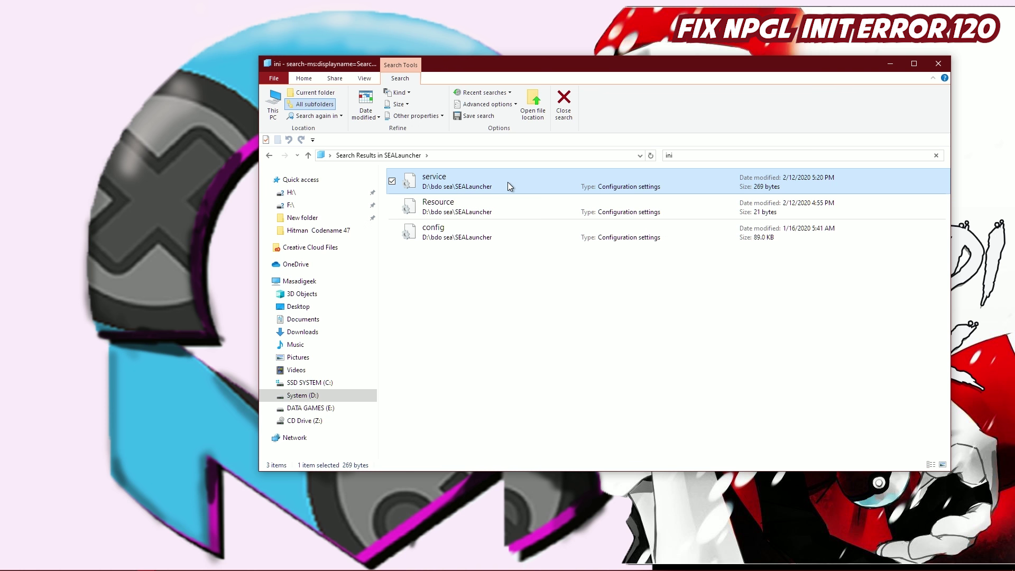
{"action": "double_click", "coordinate": [509, 185]}
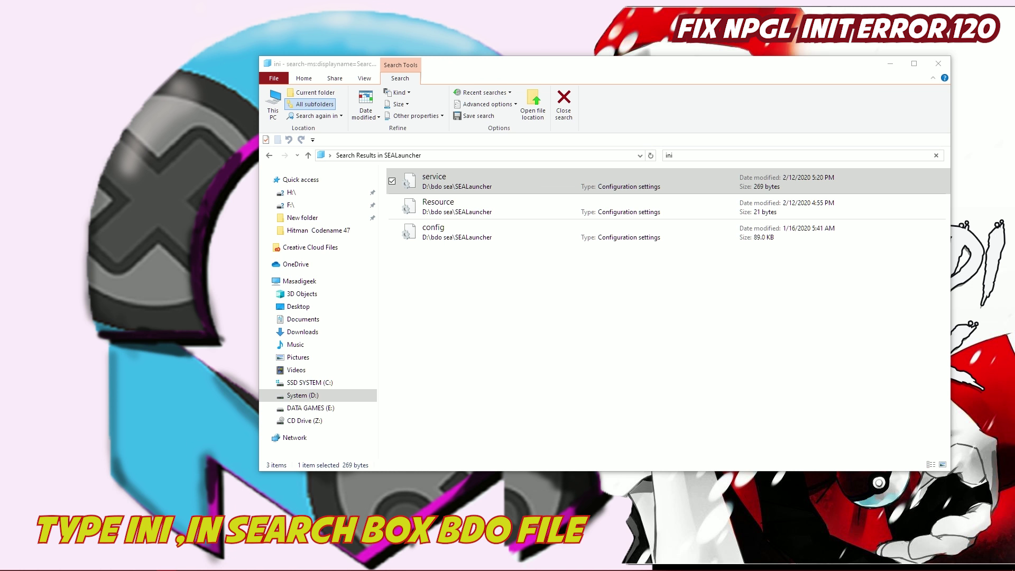
{"action": "left_click_drag", "start_coordinate": [136, 175], "coordinate": [503, 129]}
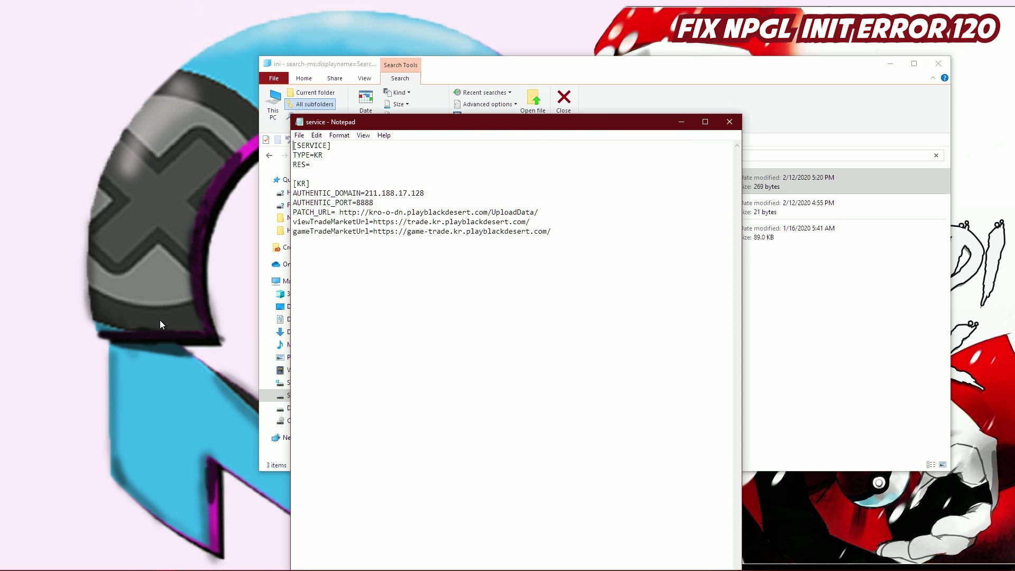
Step: Change TYPE=KR to TYPE=ID and set RES=_ID_
{"action": "left_click", "coordinate": [325, 155]}
{"action": "key", "text": "BackSpace"}
{"action": "key", "text": "BackSpace"}
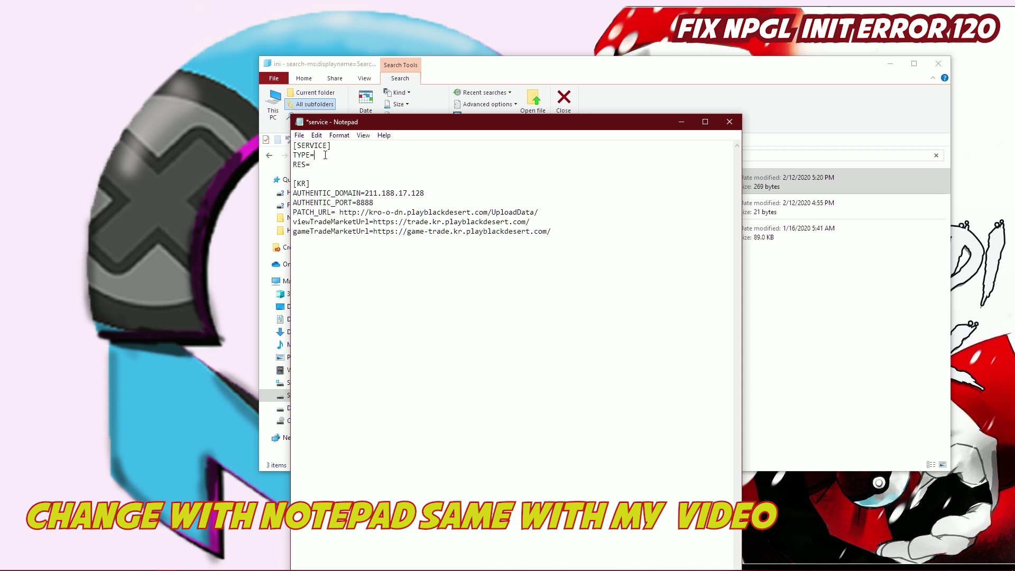
{"action": "type", "text": "id"}
{"action": "key", "text": "BackSpace"}
{"action": "key", "text": "BackSpace"}
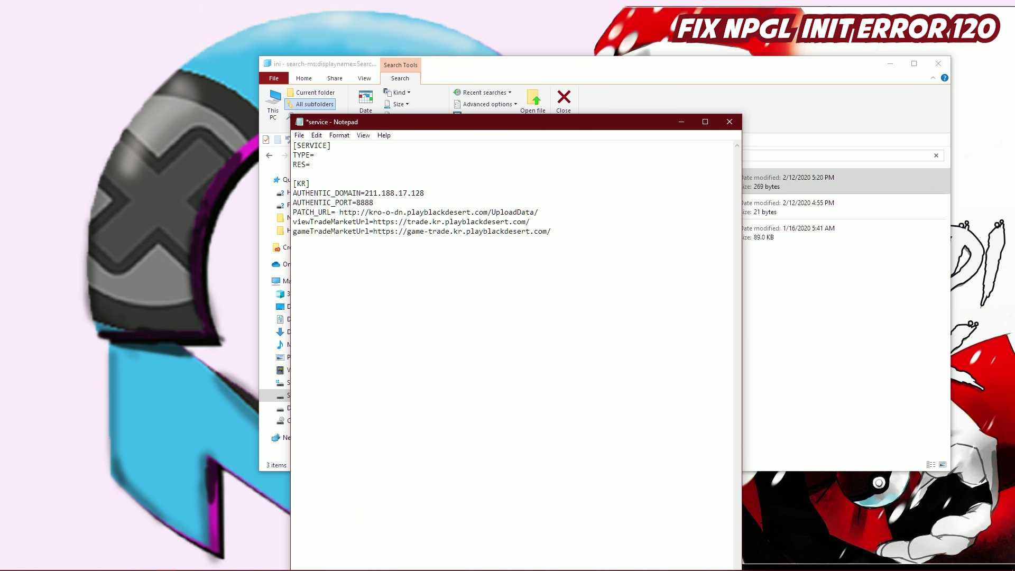
{"action": "type", "text": "ID RES="}
{"action": "type", "text": "_"}
{"action": "type", "text": "ID"}
Step: Rename the [KR] section header to [ID] and select the old AUTHENTIC_DOMAIN IP
{"action": "left_click", "coordinate": [307, 183]}
{"action": "key", "text": "BackSpace"}
{"action": "key", "text": "BackSpace"}
{"action": "type", "text": "ID"}
{"action": "left_click_drag", "start_coordinate": [426, 193], "coordinate": [366, 193]}
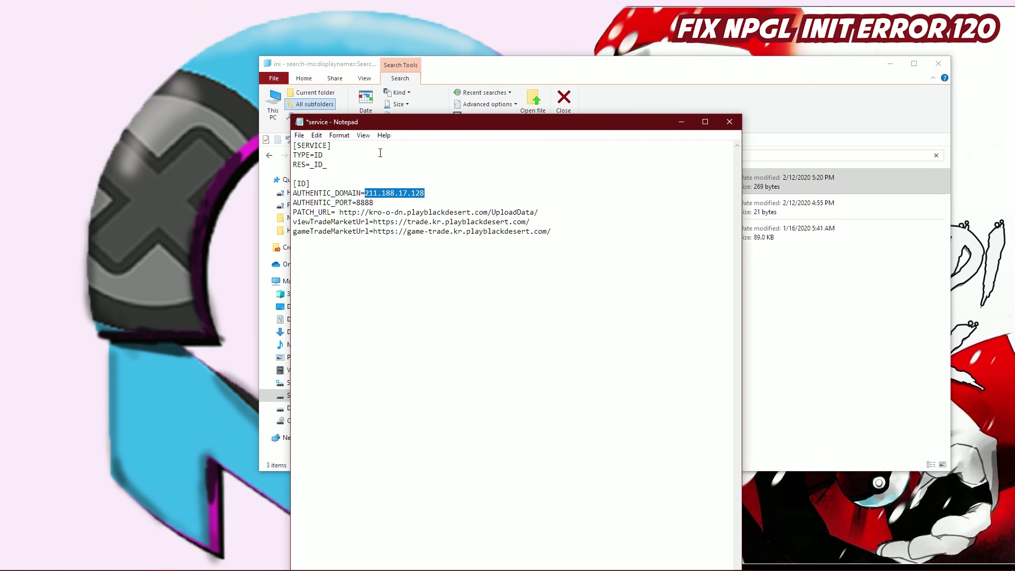
Step: Set AUTHENTIC_DOMAIN to 103.97.51.129
{"action": "type", "text": "103"}
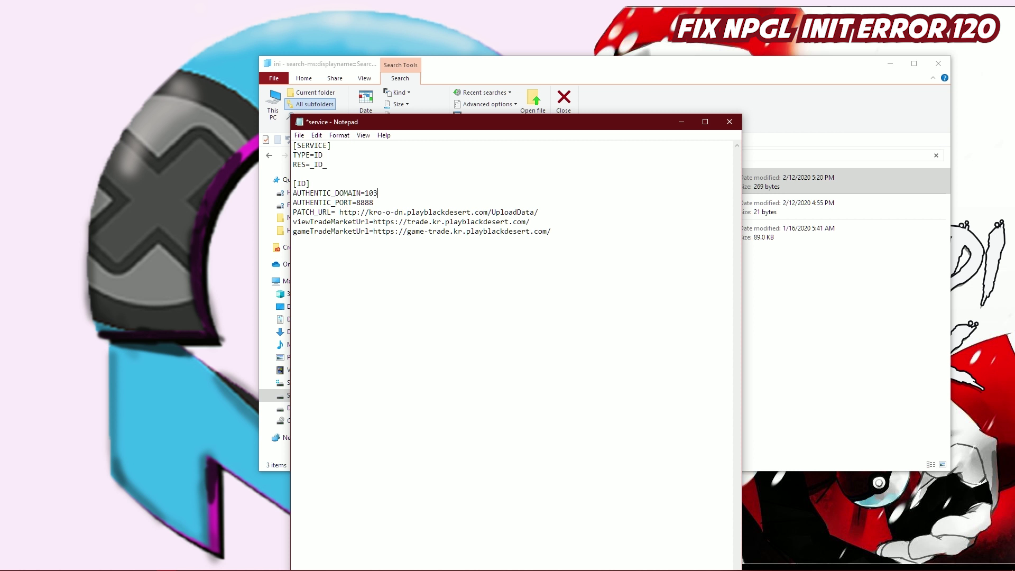
{"action": "type", "text": ".97.51.129"}
{"action": "left_click_drag", "start_coordinate": [538, 212], "coordinate": [433, 206]}
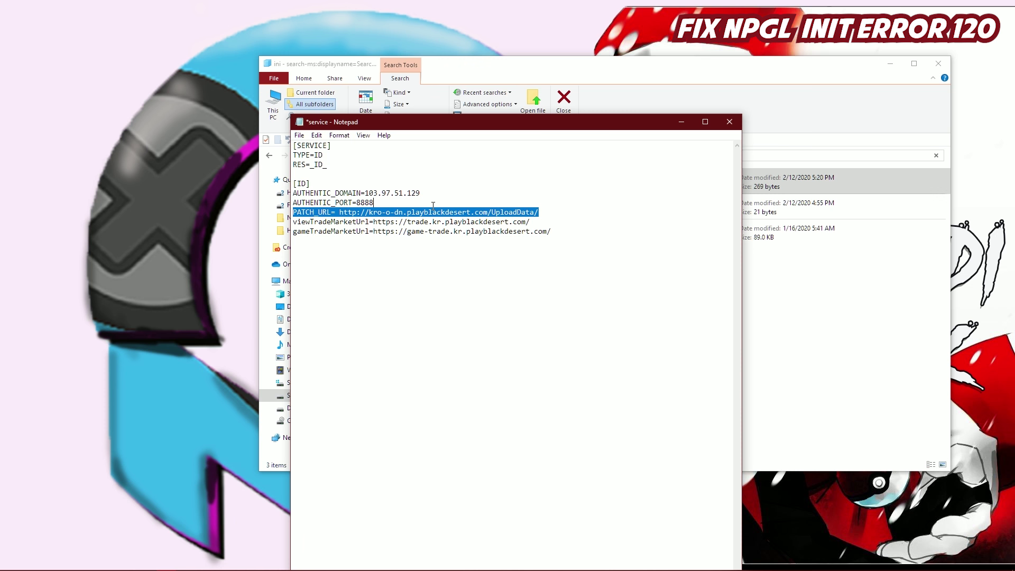
{"action": "left_click", "coordinate": [532, 185]}
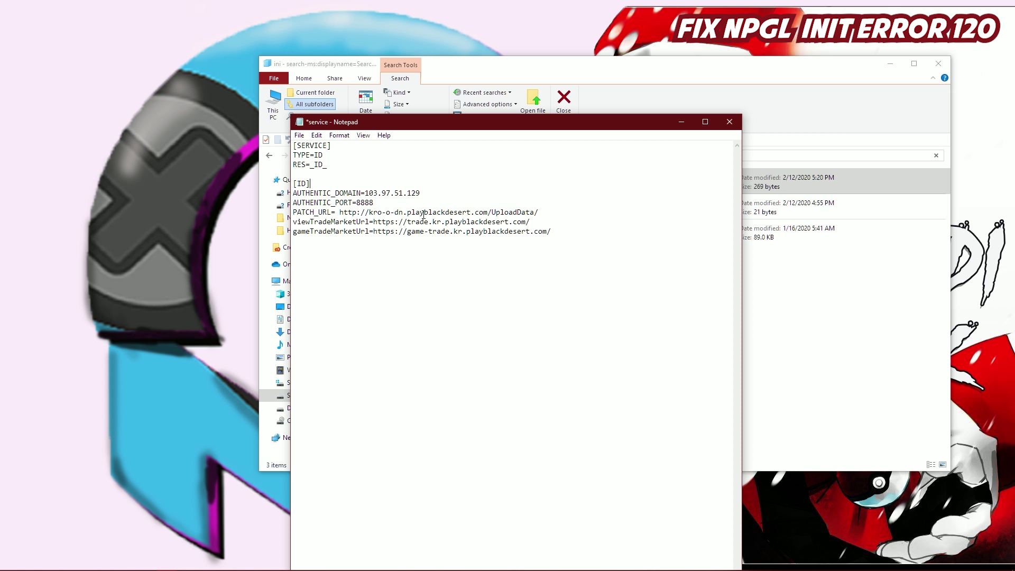
{"action": "key", "text": "BackSpace"}
{"action": "key", "text": "BackSpace"}
{"action": "key", "text": "BackSpace"}
{"action": "key", "text": "BackSpace"}
{"action": "key", "text": "BackSpace"}
{"action": "key", "text": "BackSpace"}
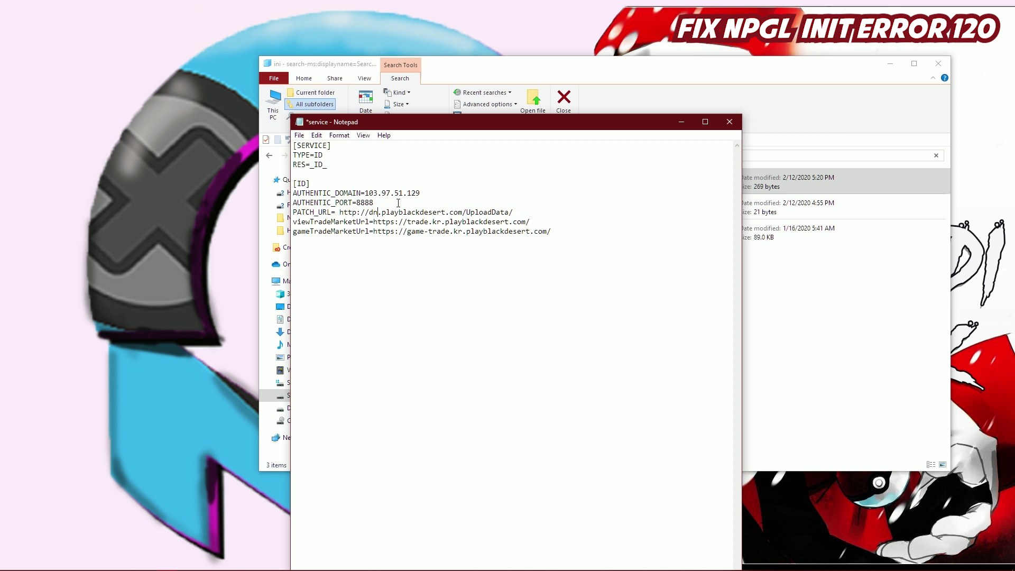
{"action": "type", "text": "SEA"}
{"action": "key", "text": "BackSpace"}
{"action": "key", "text": "BackSpace"}
{"action": "key", "text": "BackSpace"}
{"action": "type", "text": "sea."}
{"action": "left_click", "coordinate": [442, 222]}
{"action": "key", "text": "BackSpace"}
{"action": "key", "text": "BackSpace"}
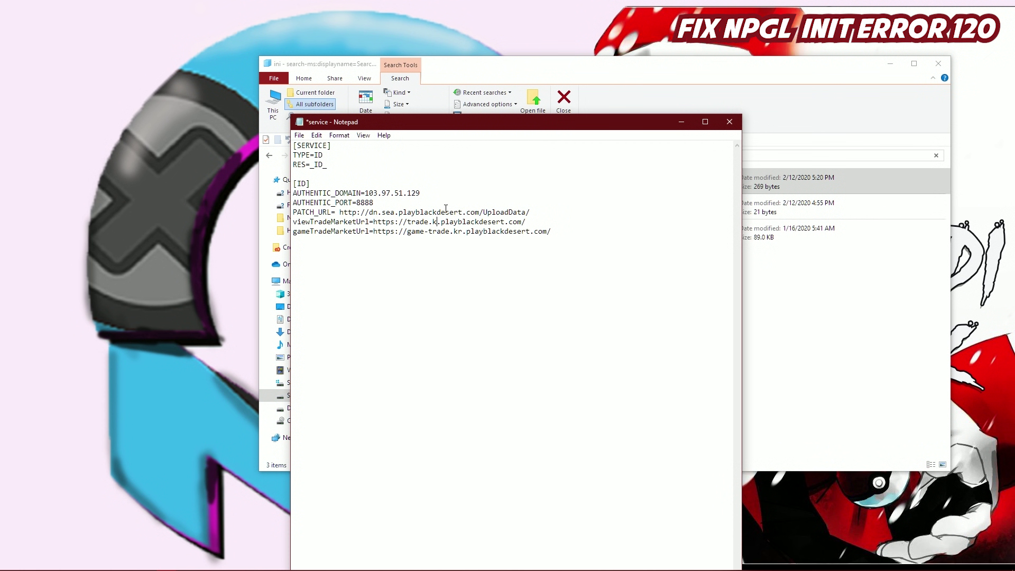
Step: Switch viewTradeMarketUrl and gameTradeMarketUrl to sea, then close Notepad saving the service file
{"action": "type", "text": "sea"}
{"action": "key", "text": "BackSpace"}
{"action": "key", "text": "BackSpace"}
{"action": "type", "text": "sea"}
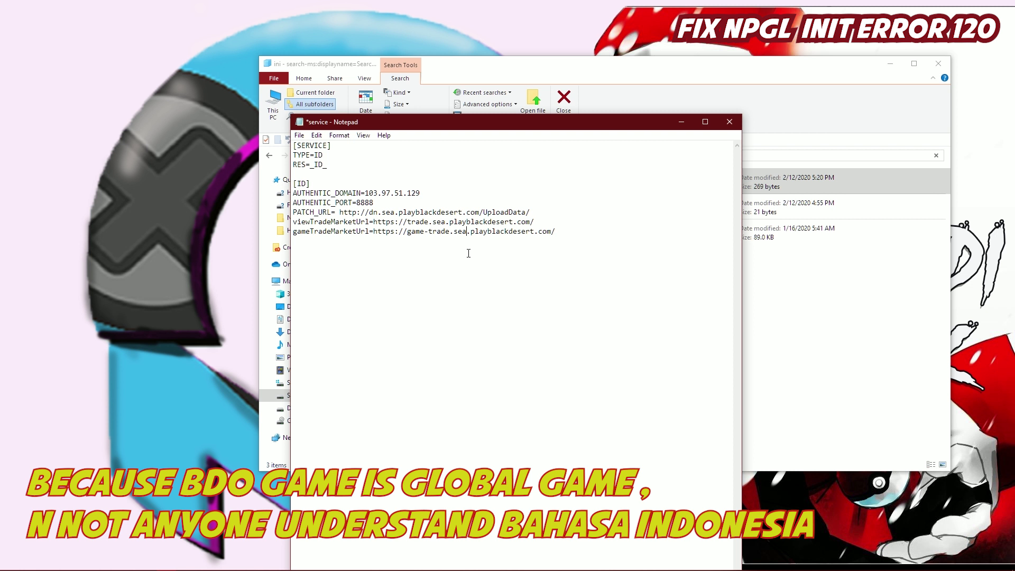
{"action": "left_click", "coordinate": [729, 123]}
{"action": "left_click", "coordinate": [478, 297]}
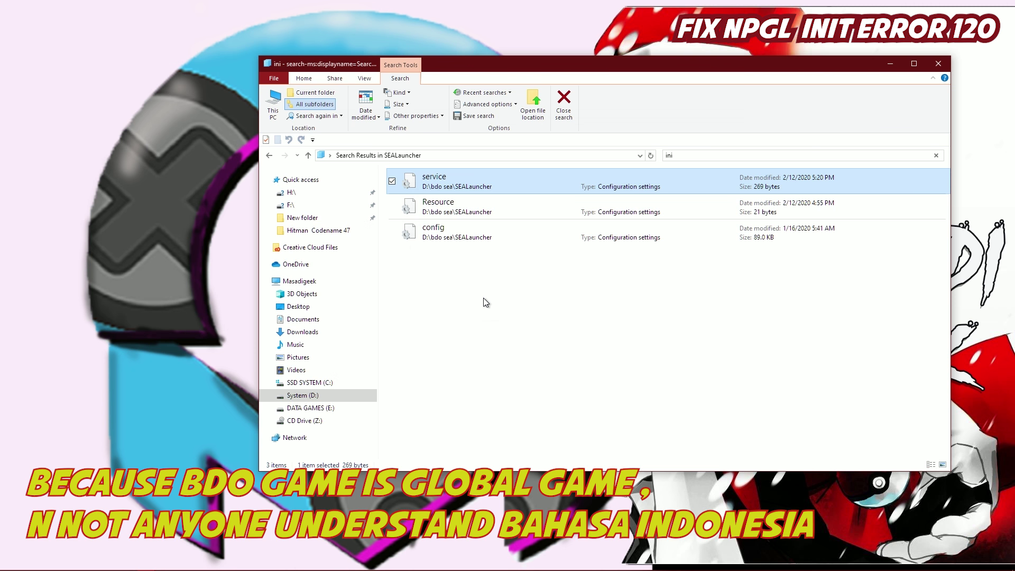
Step: Close Explorer and relaunch Black Desert from its desktop shortcut, approving the UAC prompt
{"action": "left_click", "coordinate": [933, 66]}
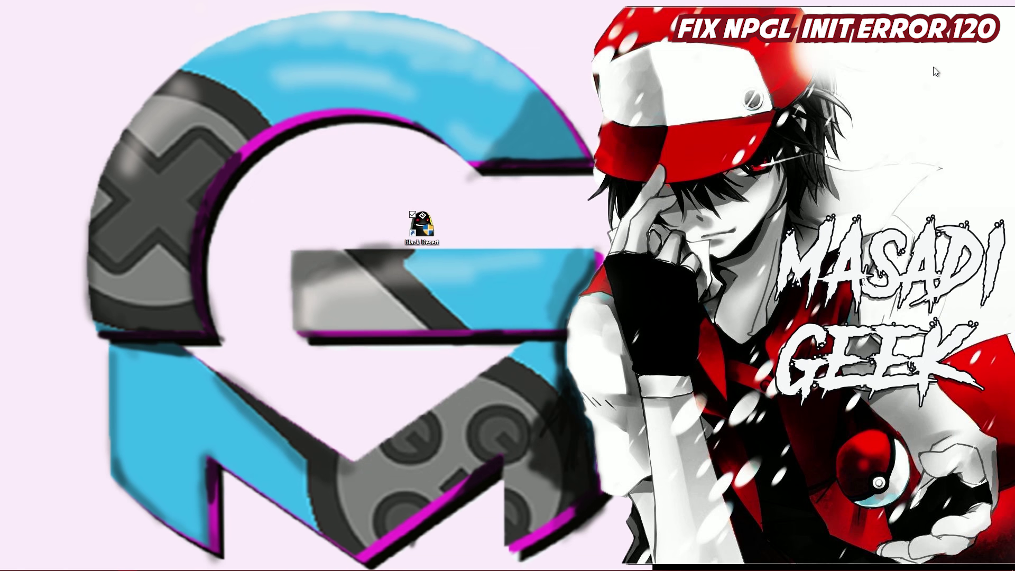
{"action": "right_click", "coordinate": [438, 231]}
{"action": "left_click", "coordinate": [480, 178]}
{"action": "double_click", "coordinate": [428, 230]}
{"action": "left_click", "coordinate": [449, 356]}
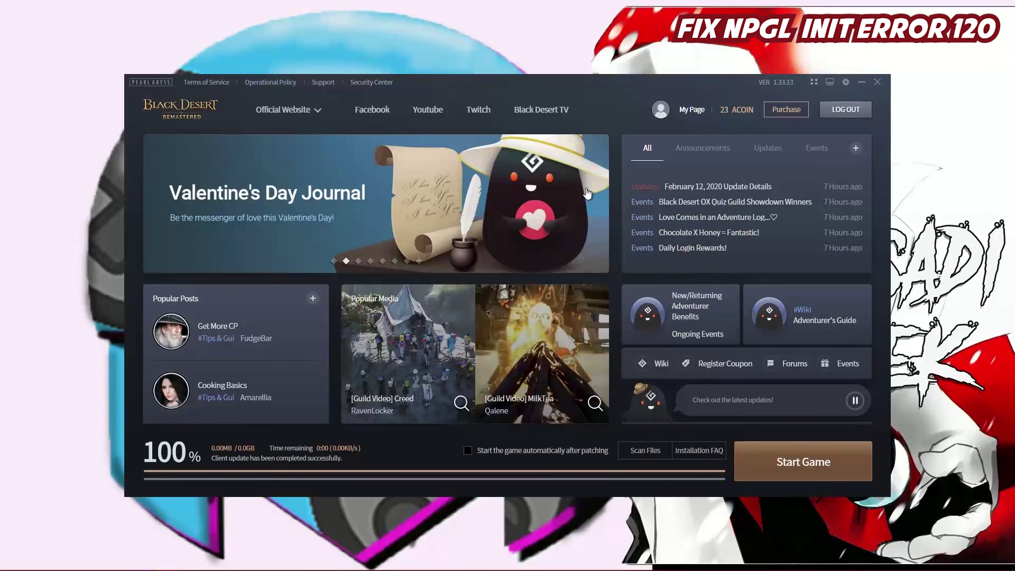
Step: Start the game from the launcher, now loading to the Black Desert Remastered title screen
{"action": "left_click", "coordinate": [833, 463]}
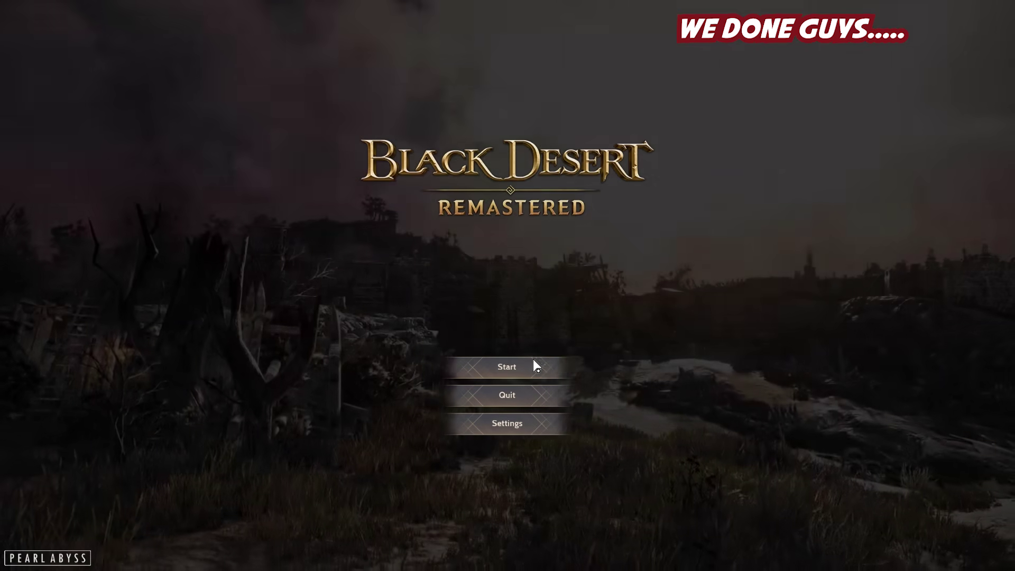
Step: Start from the title menu, pick Balenos-1 and enter with the level 57 Helms Post character
{"action": "left_click", "coordinate": [533, 364]}
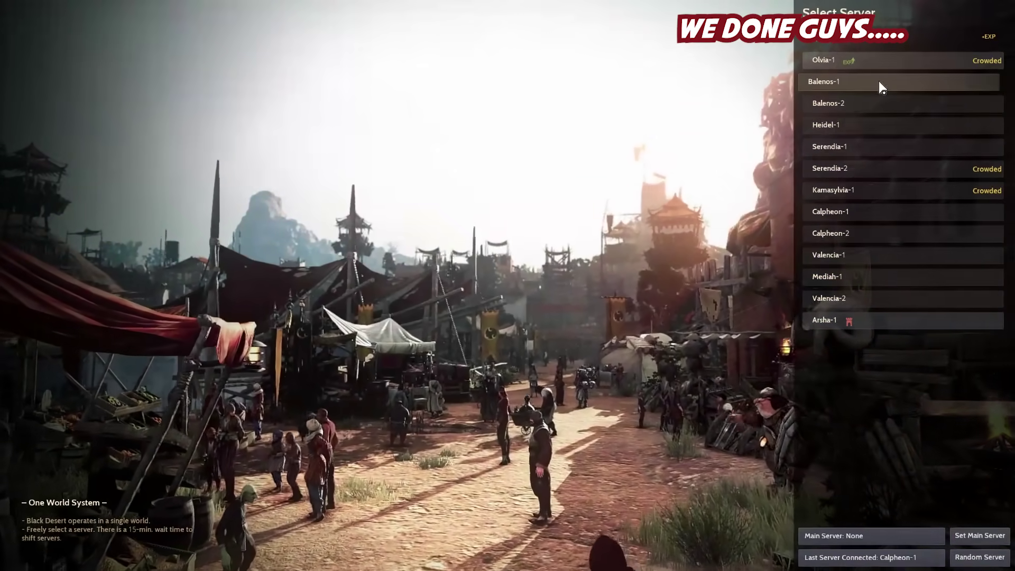
{"action": "left_click", "coordinate": [879, 81]}
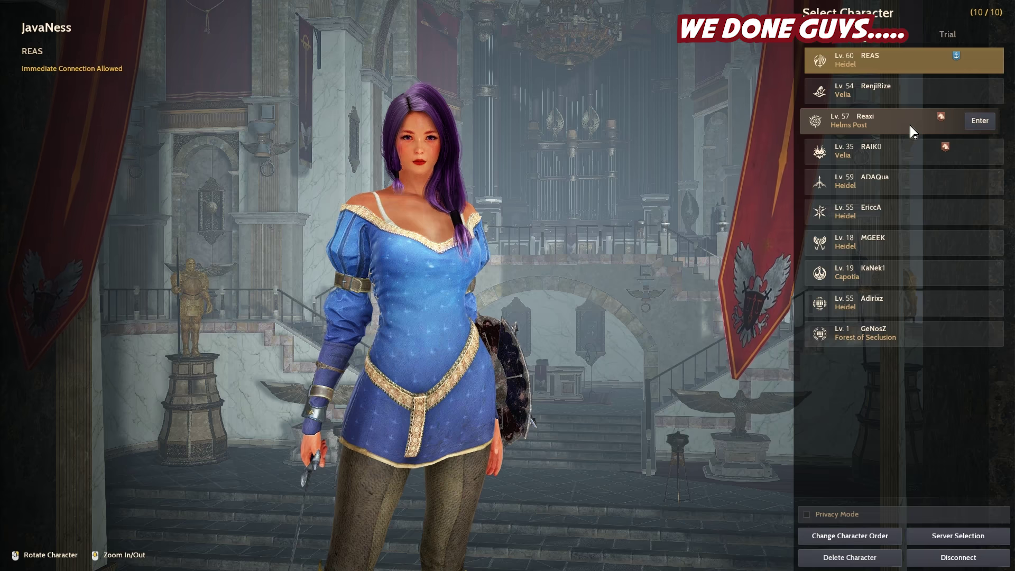
{"action": "left_click", "coordinate": [976, 125]}
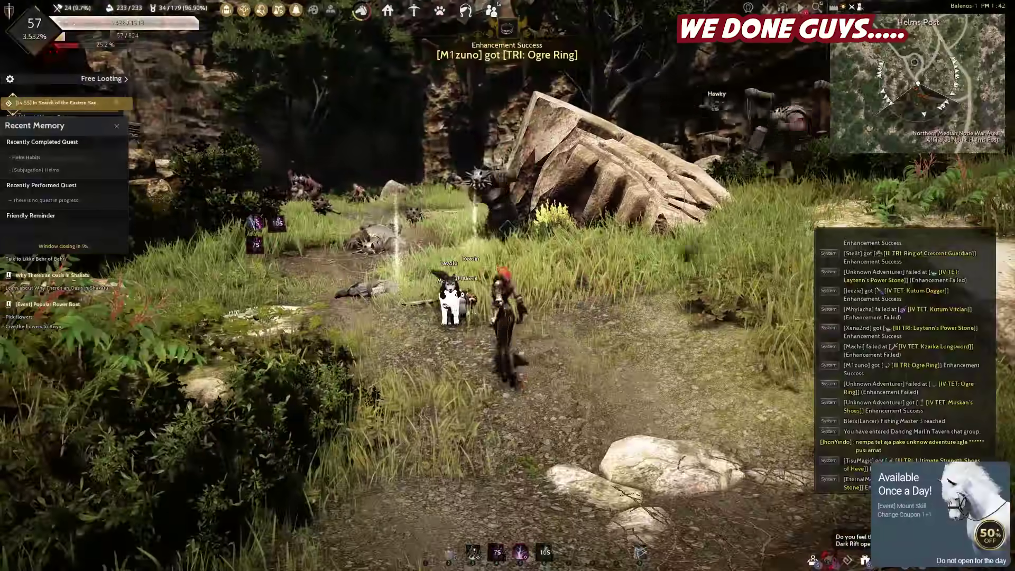
Step: Hide the game HUD with Ctrl+Y for a clean cinematic view of the character
{"action": "key", "text": "ctrl+y"}
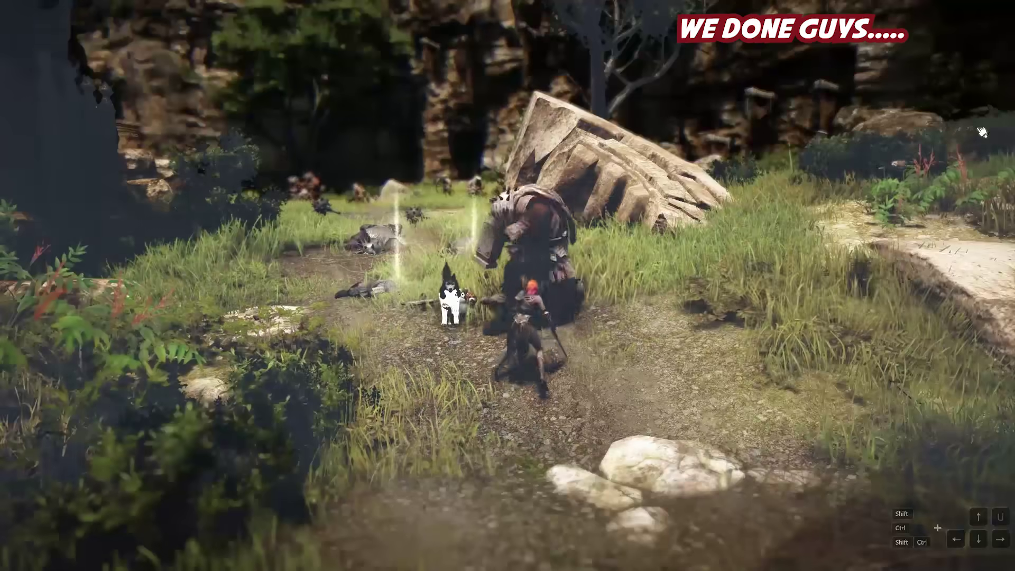